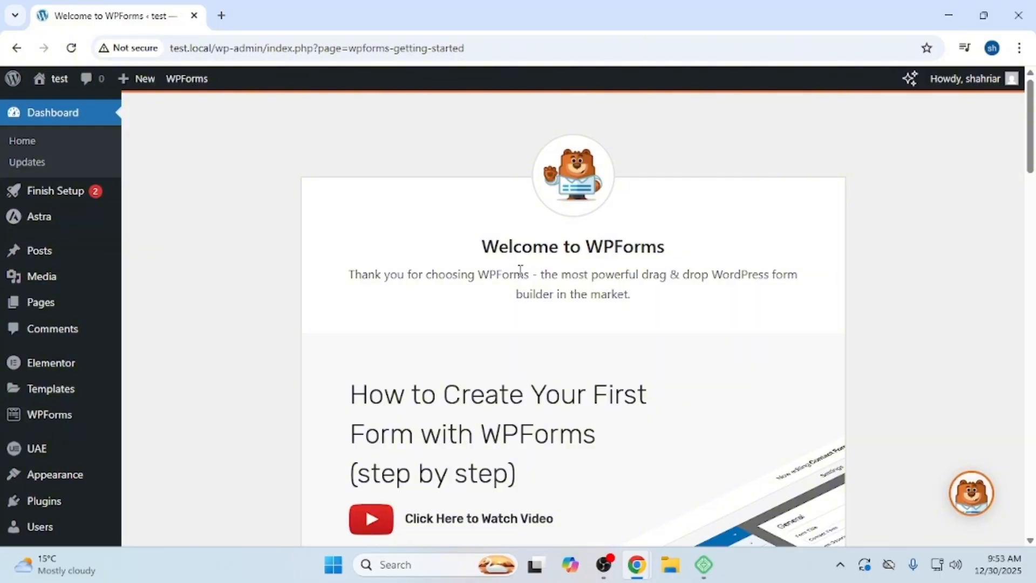
Start adding a new form in WPForms
scroll(521, 270, down, 5)
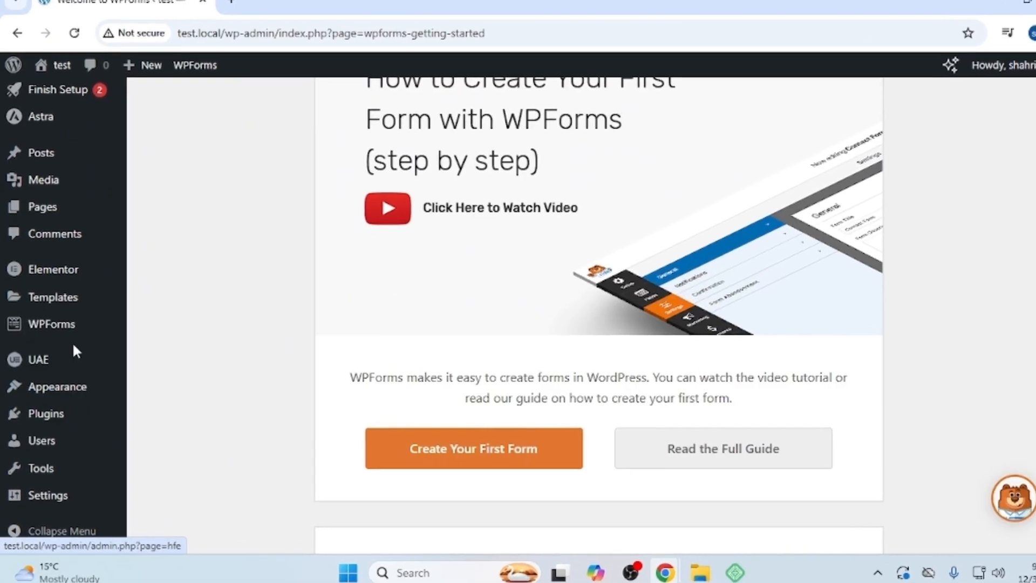
mouse_move(74, 325)
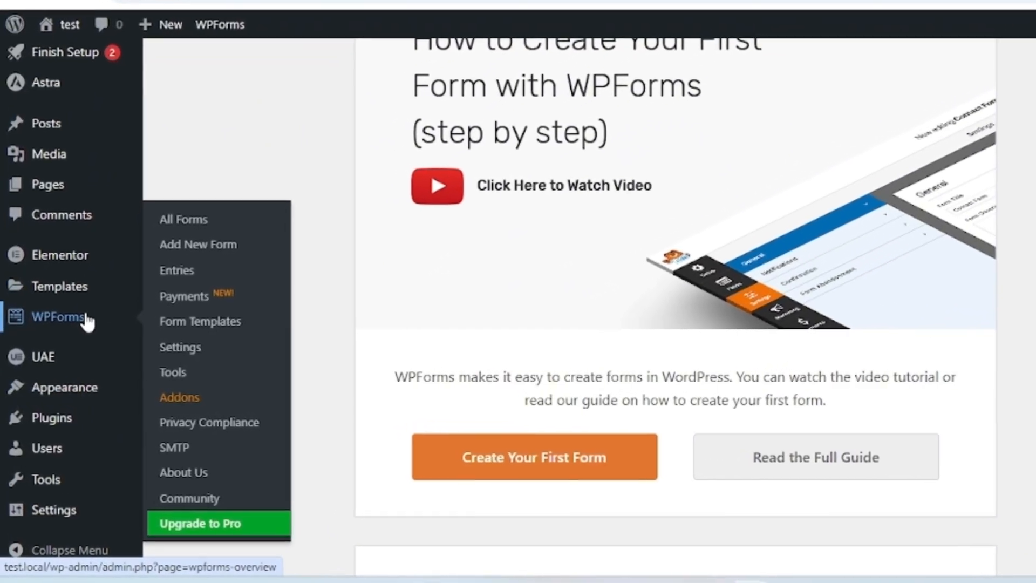
click(157, 243)
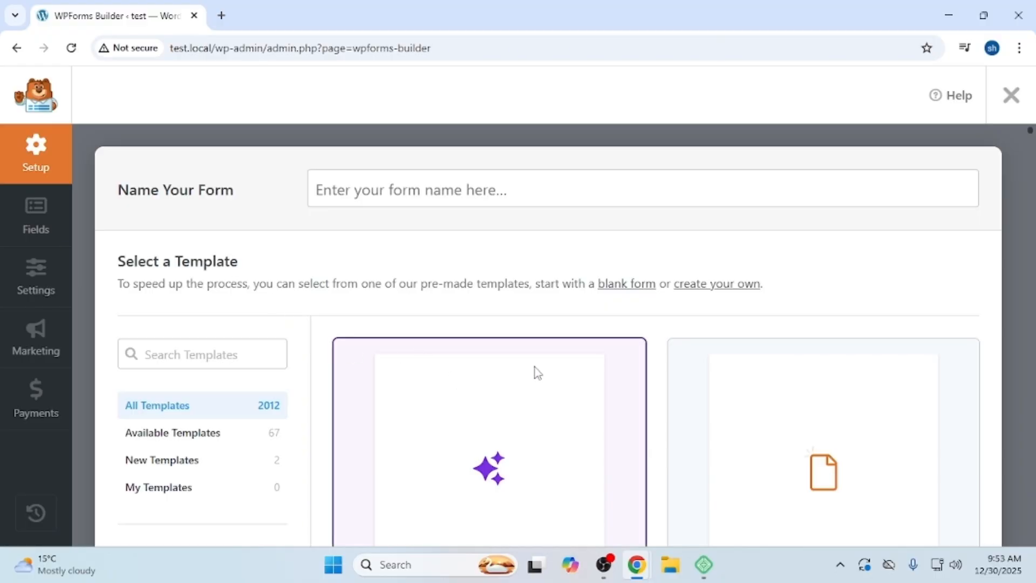
Look through the available form templates, including the contact, newsletter, automobile and RSVP ones
scroll(539, 377, down, 1)
scroll(541, 376, down, 9)
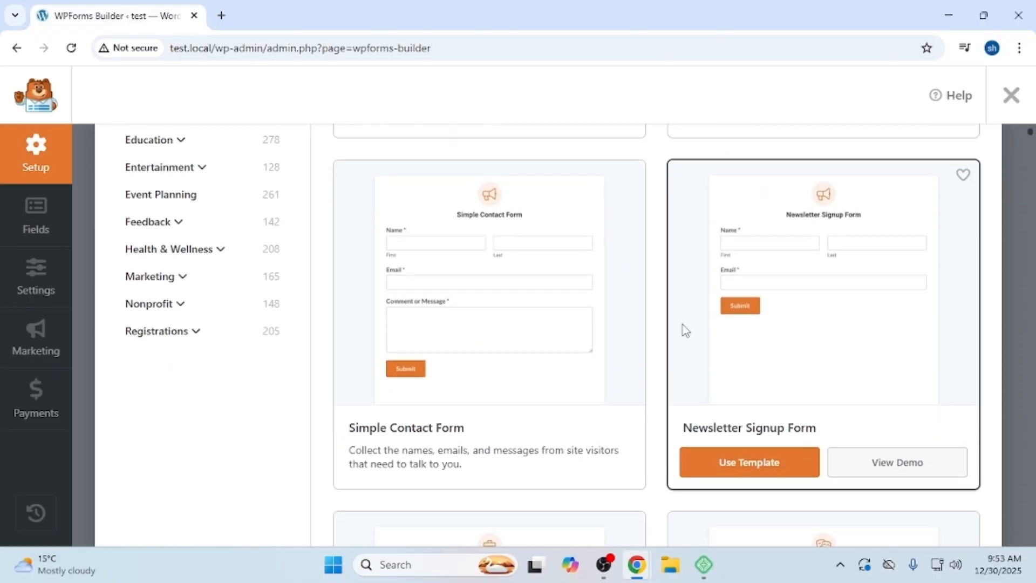
scroll(641, 322, down, 1)
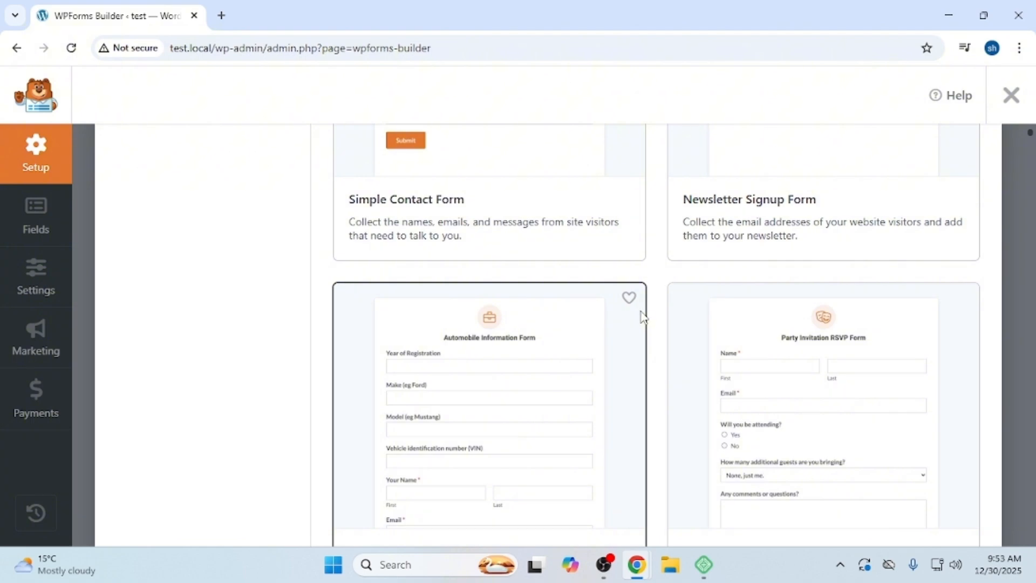
scroll(641, 313, up, 2)
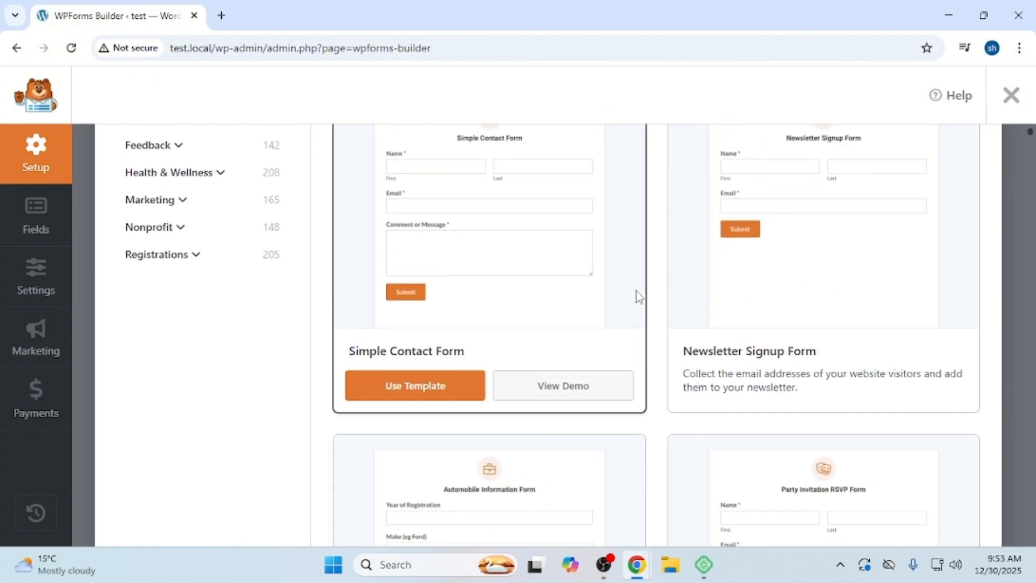
scroll(638, 296, down, 5)
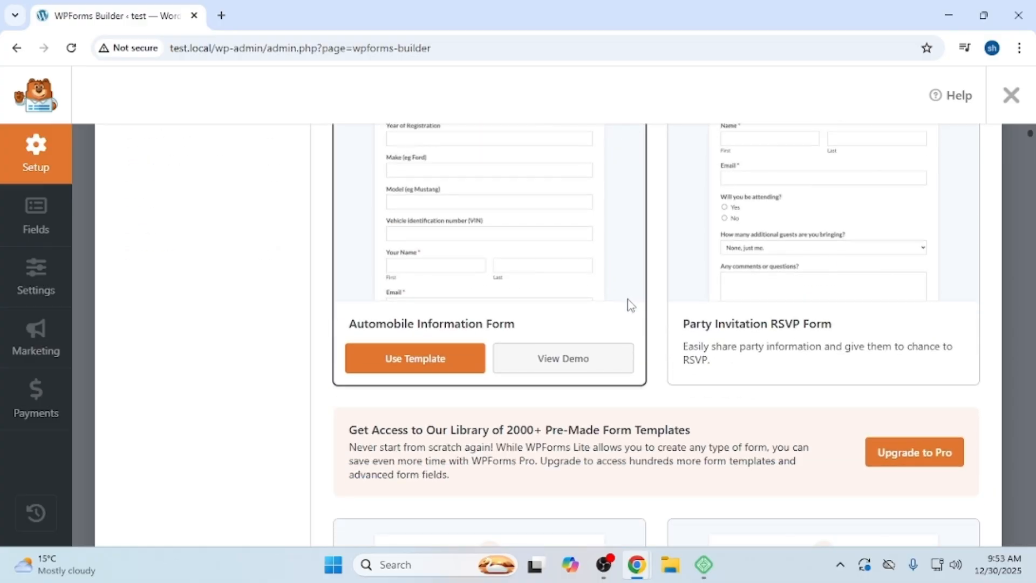
scroll(622, 296, up, 1)
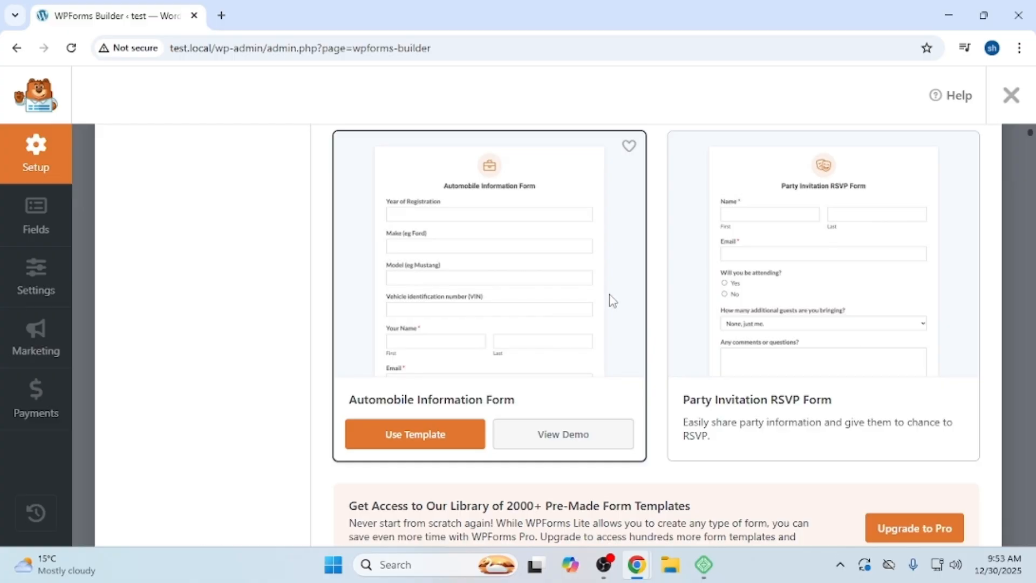
scroll(613, 300, up, 6)
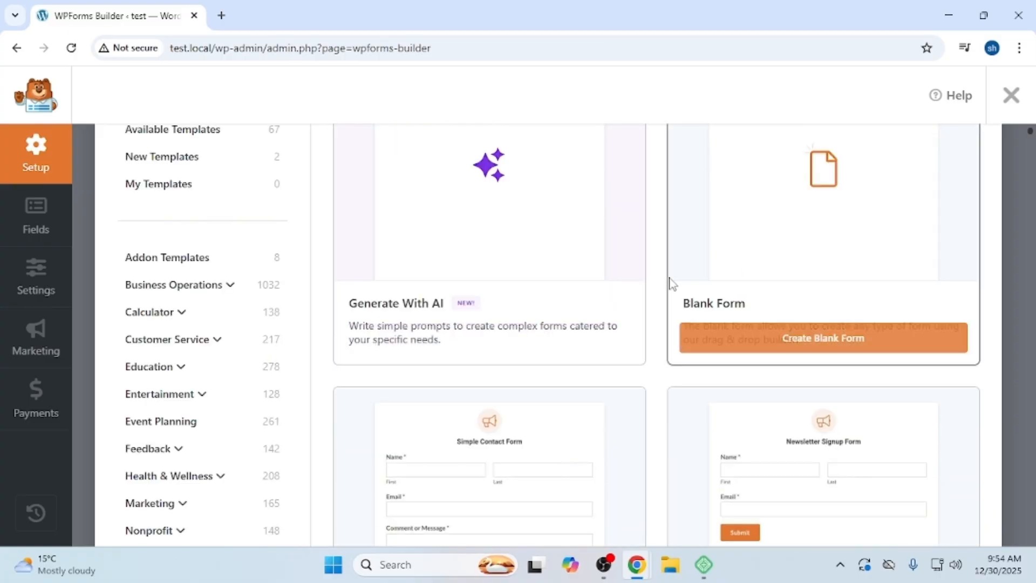
Name the form "Contact form" and create it as a blank form
scroll(668, 282, up, 2)
scroll(465, 238, up, 2)
click(453, 194)
text(Contact form)
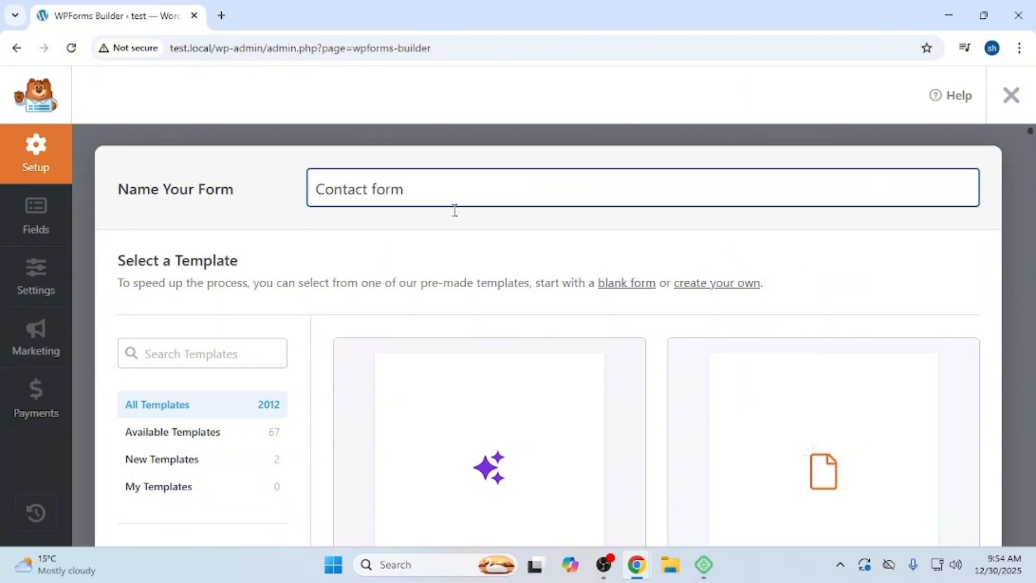
scroll(455, 216, down, 3)
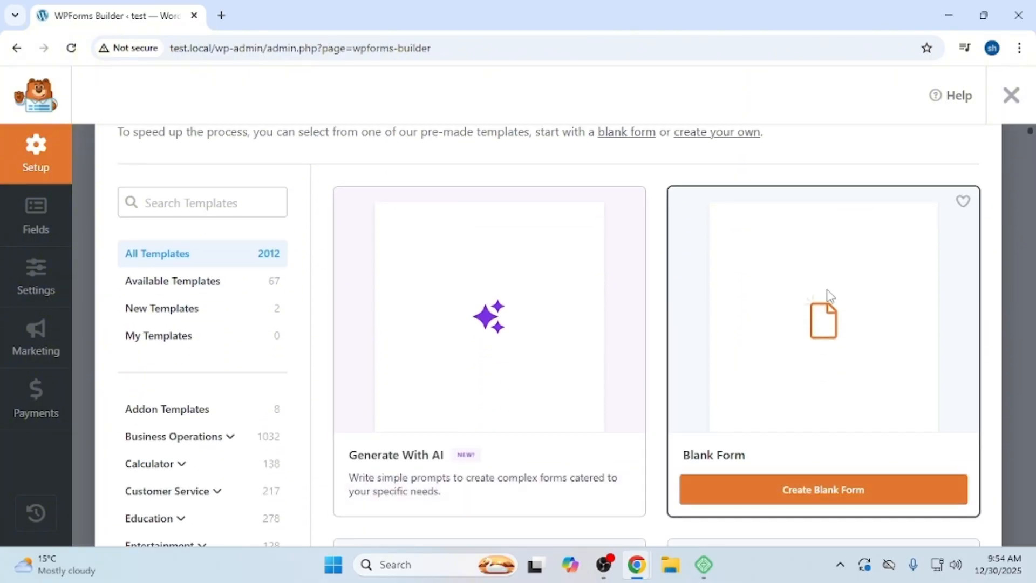
click(814, 481)
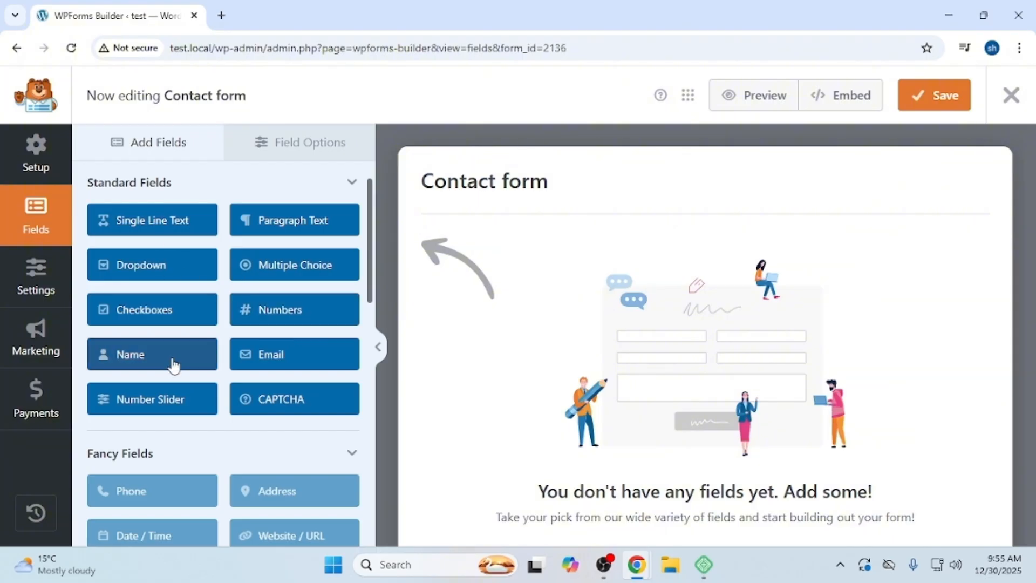
Add Name, Email and Paragraph Text fields to the form and arrange them as Name, Paragraph Text, Email
click(173, 366)
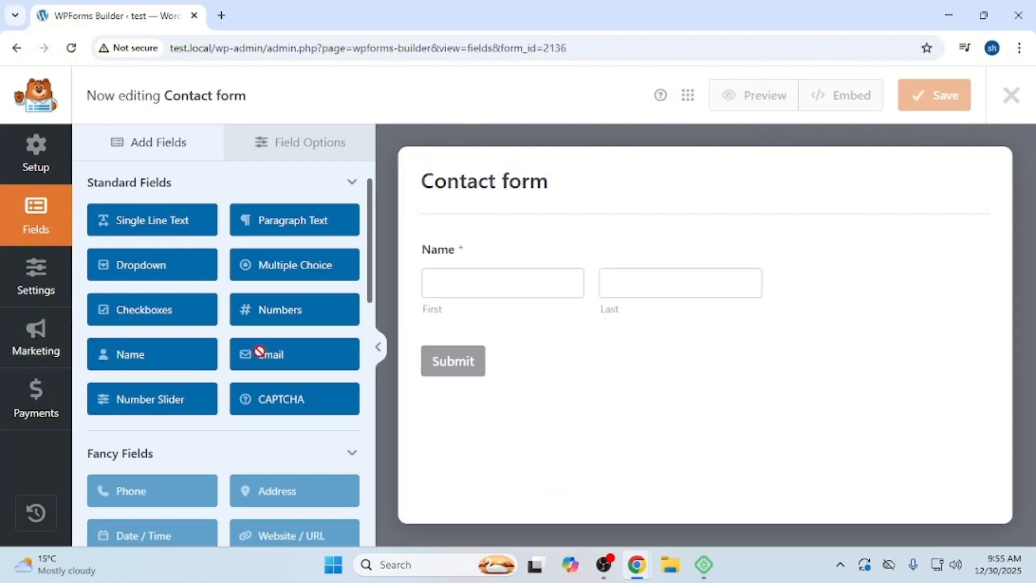
click(264, 354)
click(309, 233)
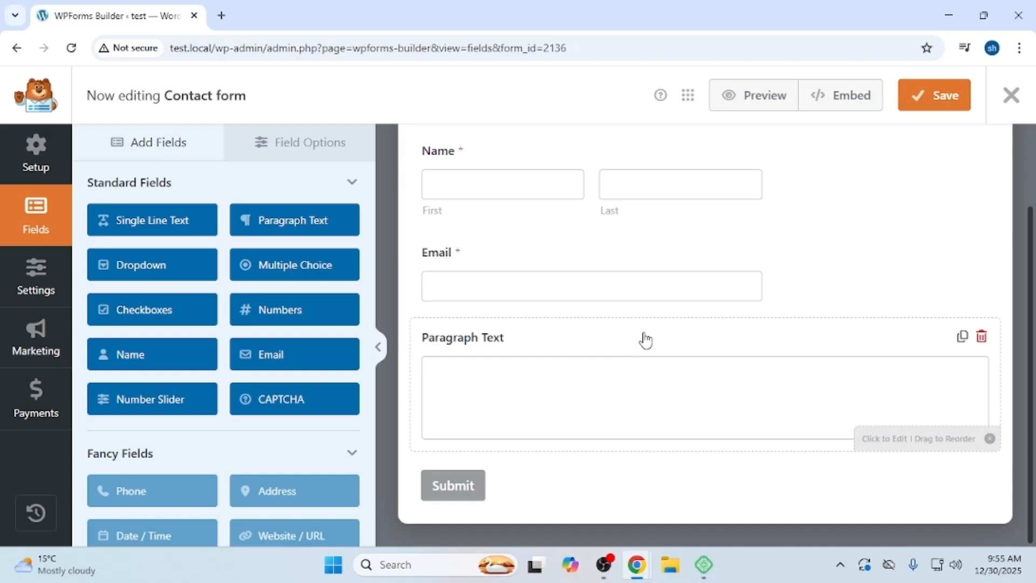
drag(566, 330, 571, 241)
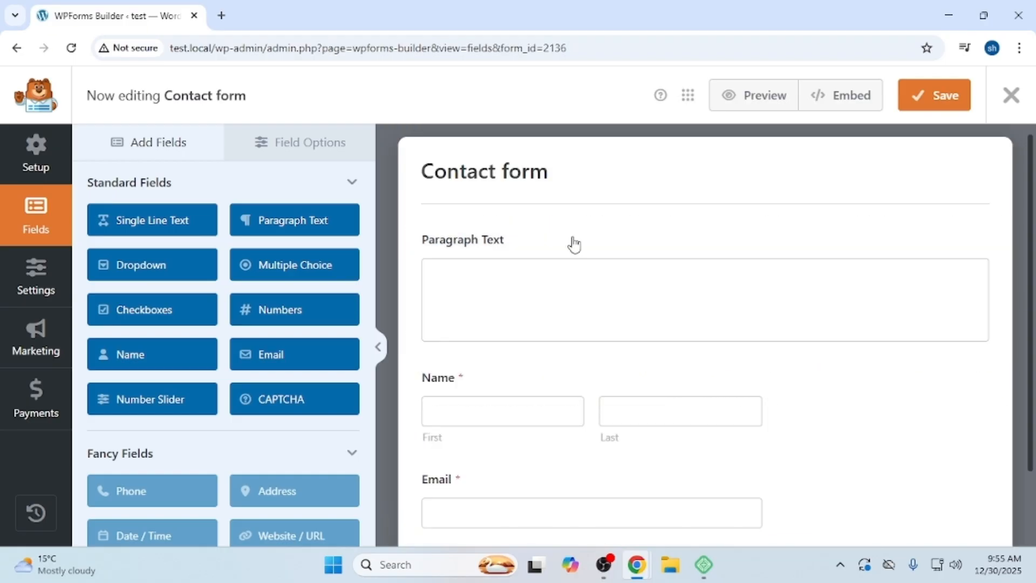
drag(533, 385, 532, 261)
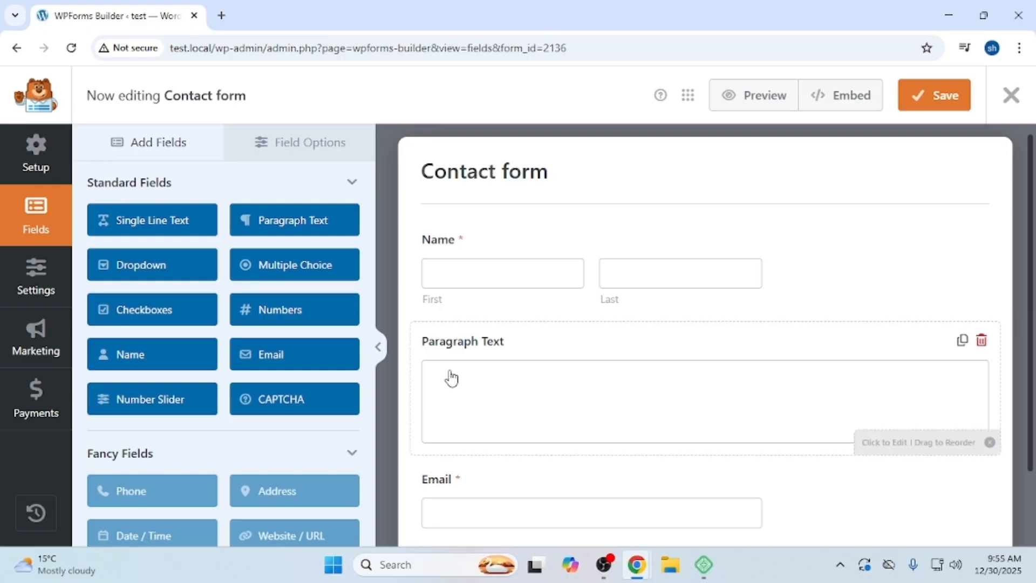
Switch the Name field to a single input box and set its field size to Large
click(532, 248)
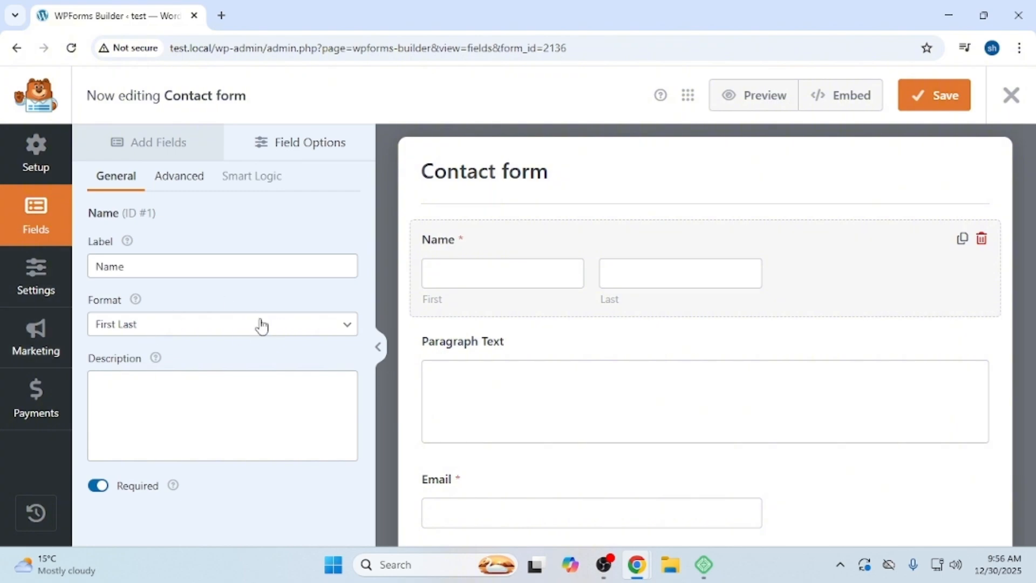
click(179, 176)
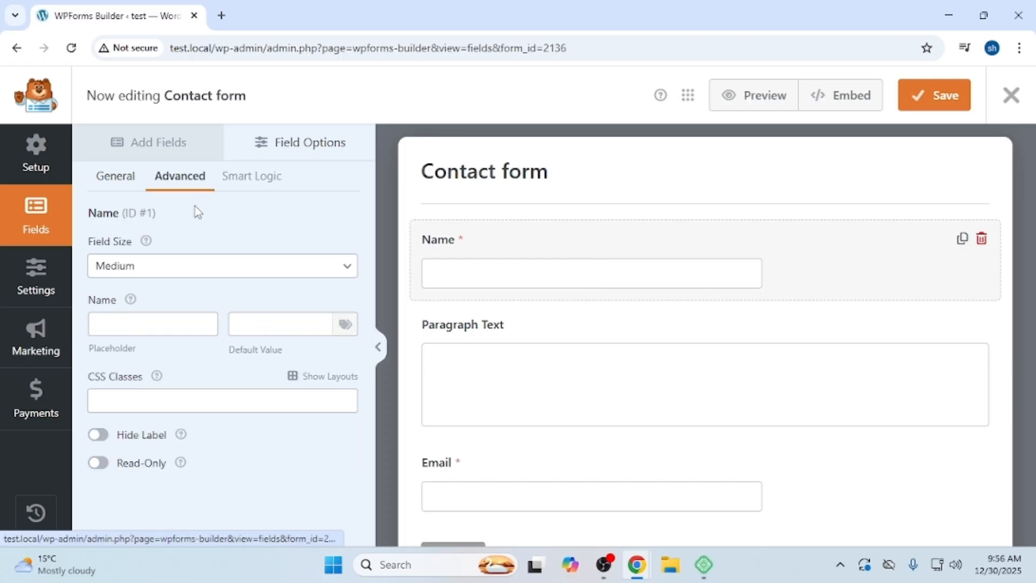
click(160, 267)
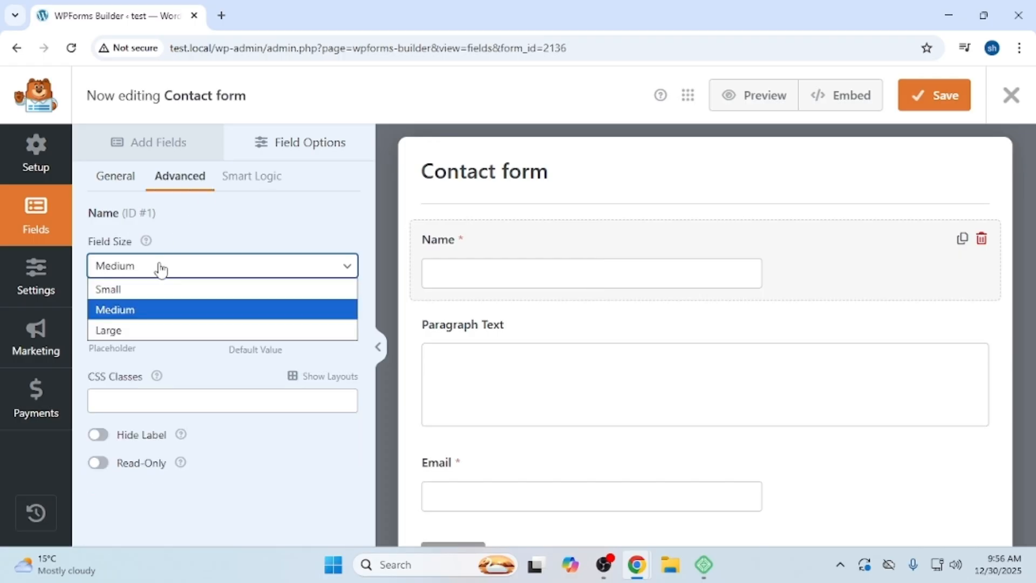
click(145, 330)
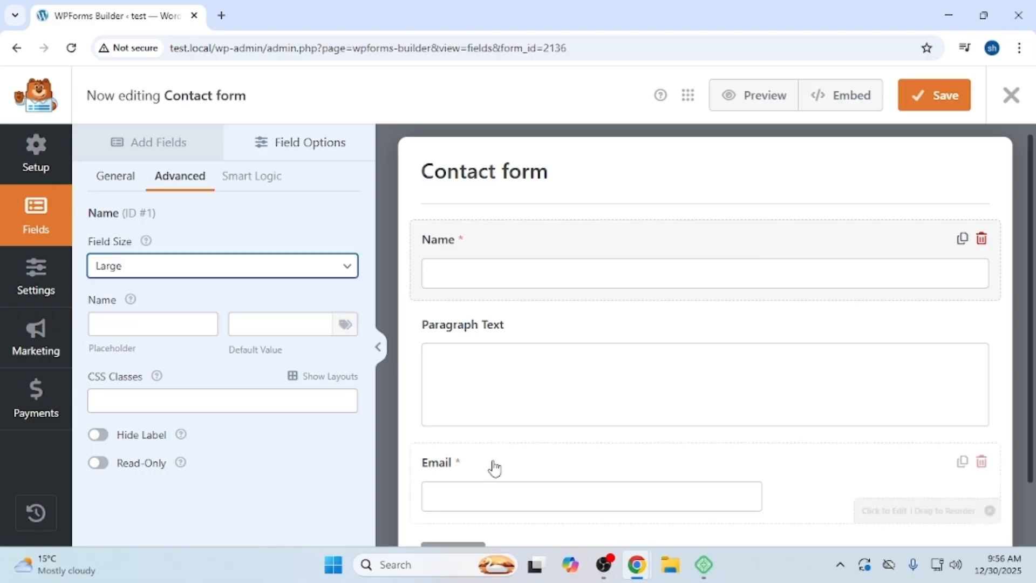
Move the Email field directly below Name and set its field size to Large
drag(494, 466, 539, 375)
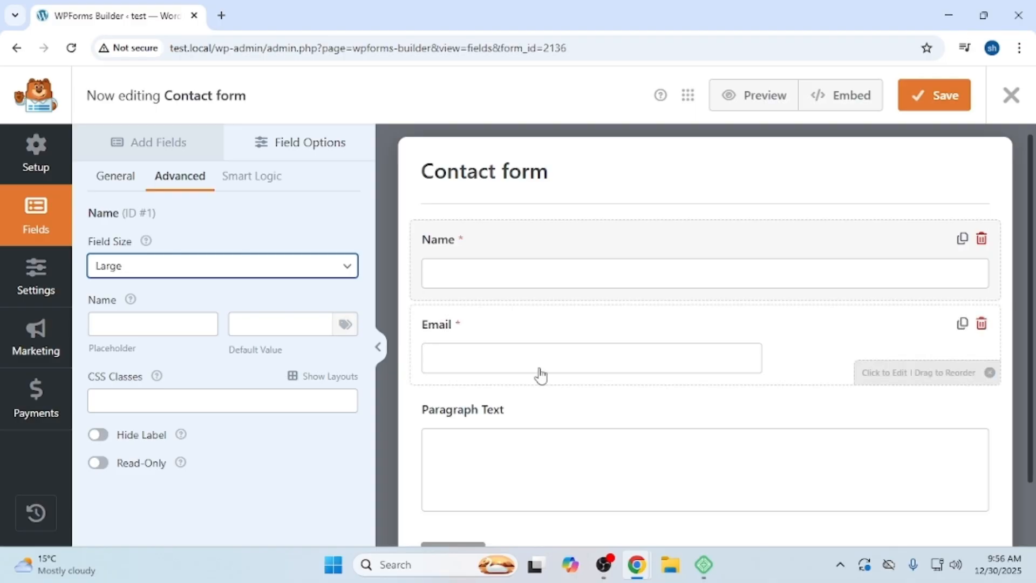
click(474, 325)
click(181, 181)
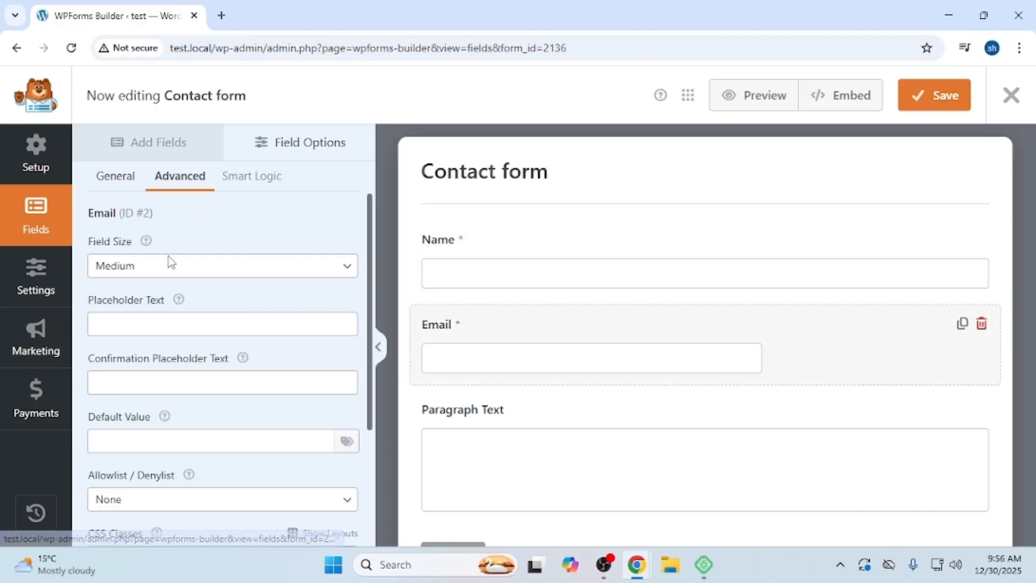
click(164, 278)
click(156, 327)
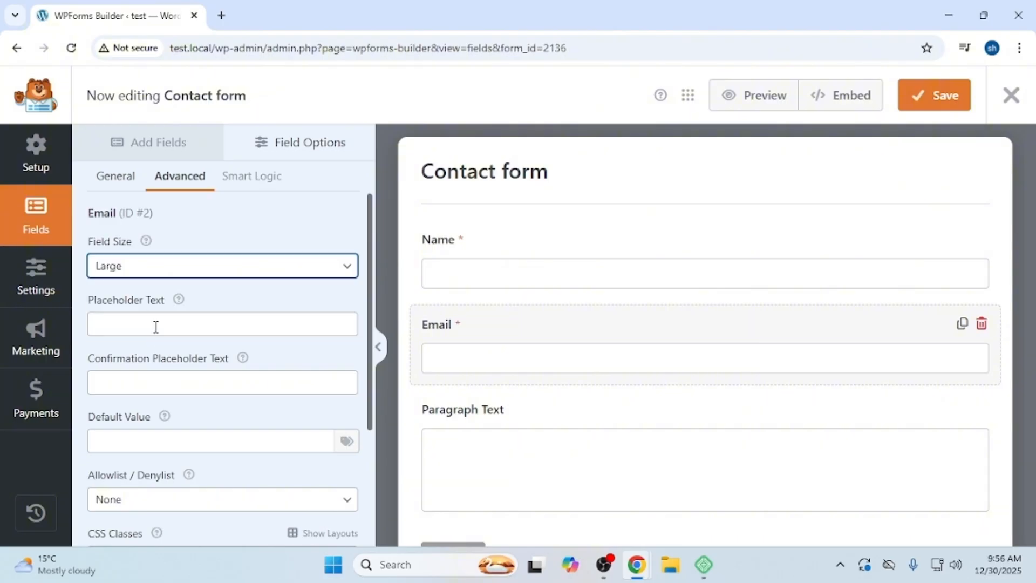
Change the Paragraph Text field's label to "How can we assist you?"
scroll(491, 363, down, 1)
click(497, 340)
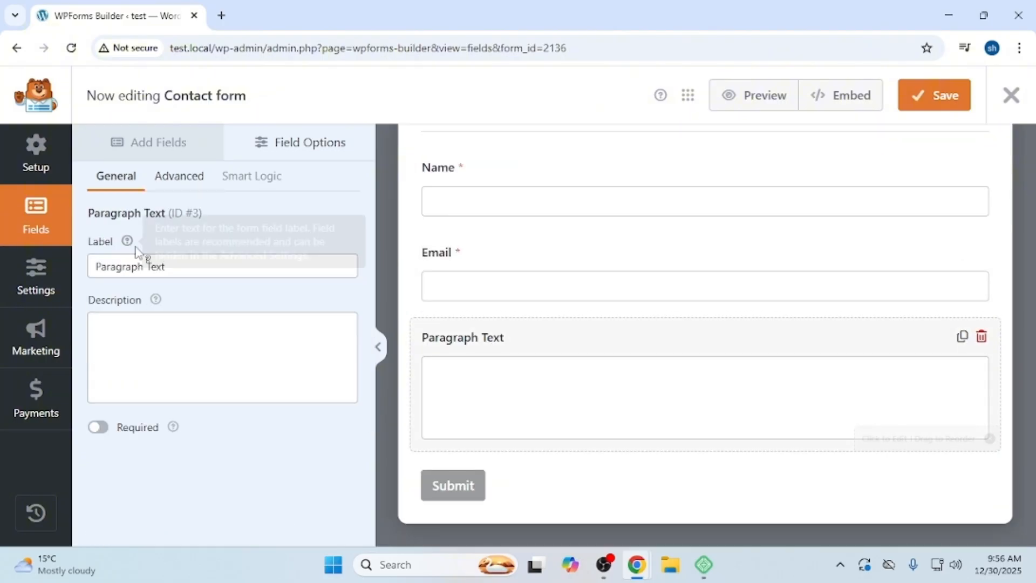
drag(170, 270, 59, 268)
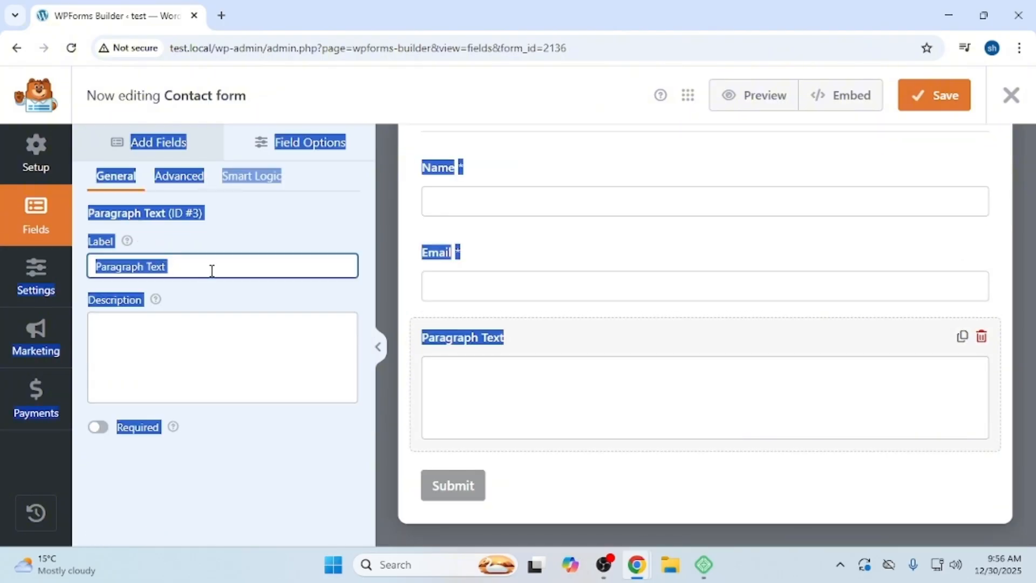
drag(209, 269, 84, 267)
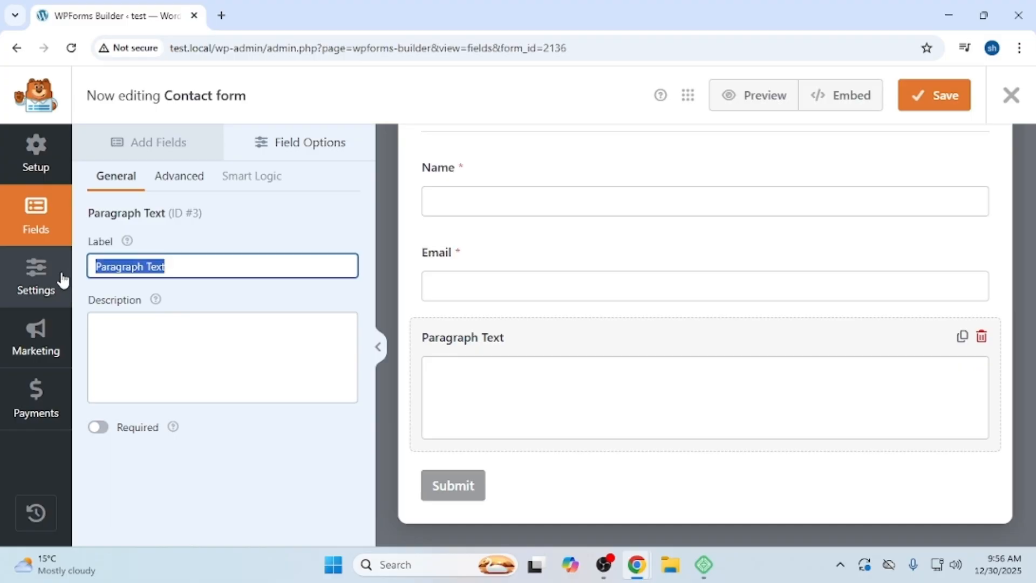
text(How can we a)
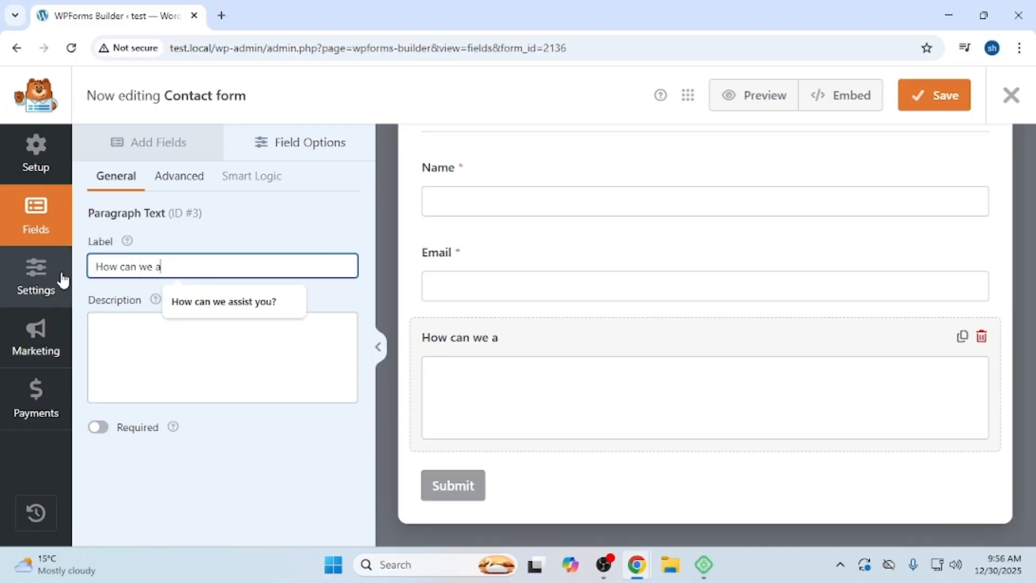
text(ssist you?)
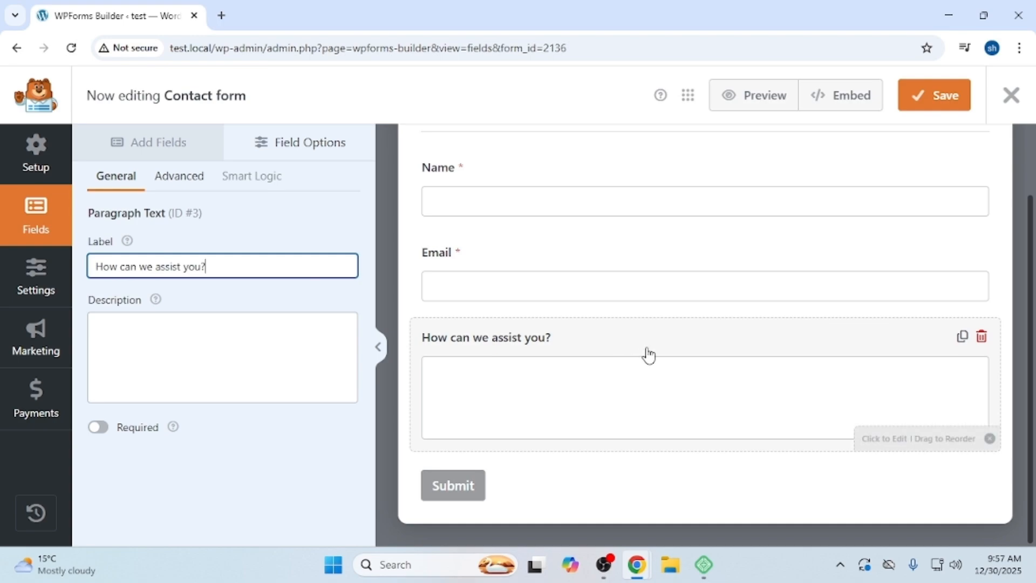
Enter a sample full name as the Name field's placeholder in its advanced options
scroll(620, 352, up, 2)
click(203, 154)
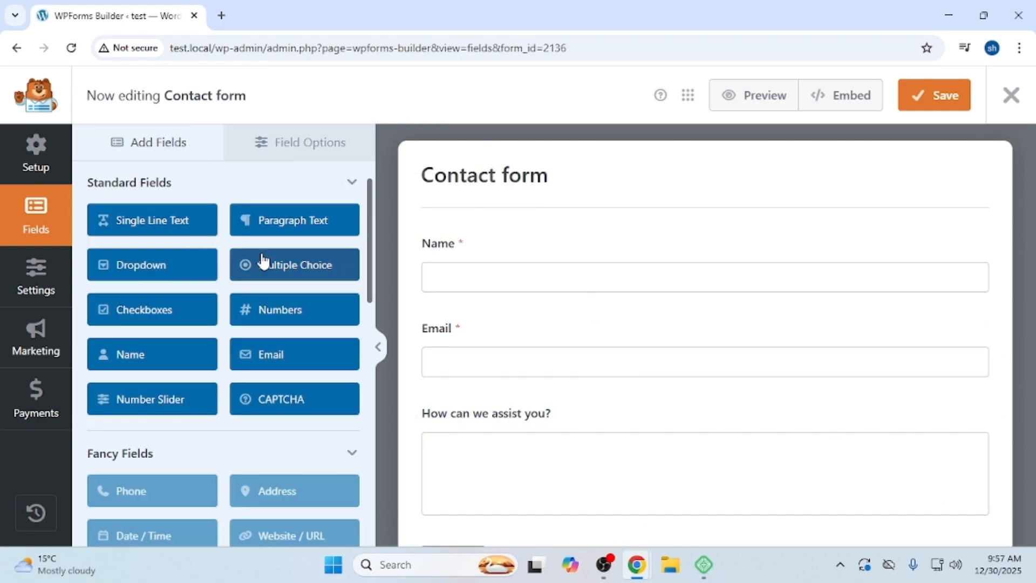
scroll(231, 282, down, 4)
scroll(262, 259, up, 1)
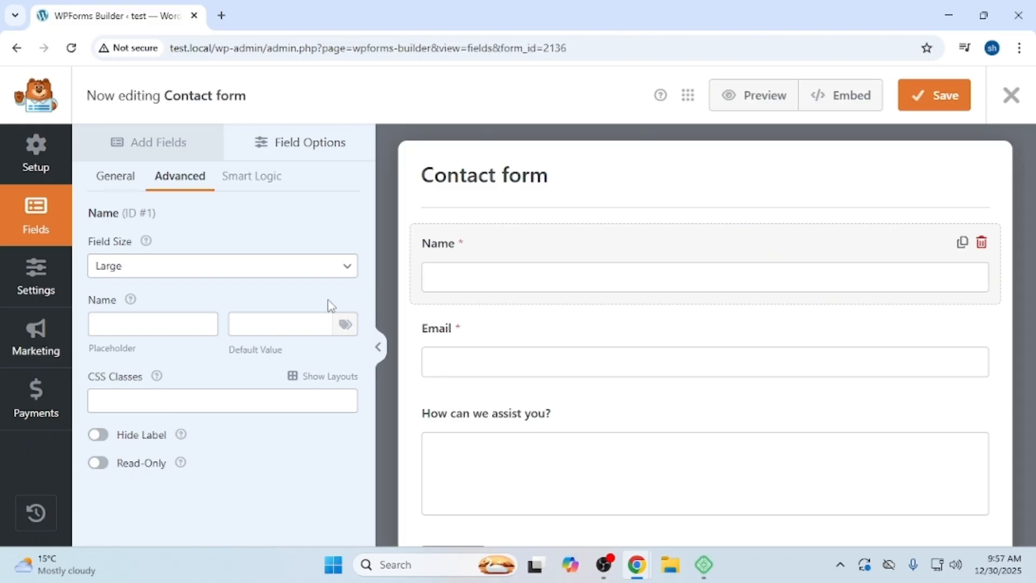
click(160, 324)
text(John)
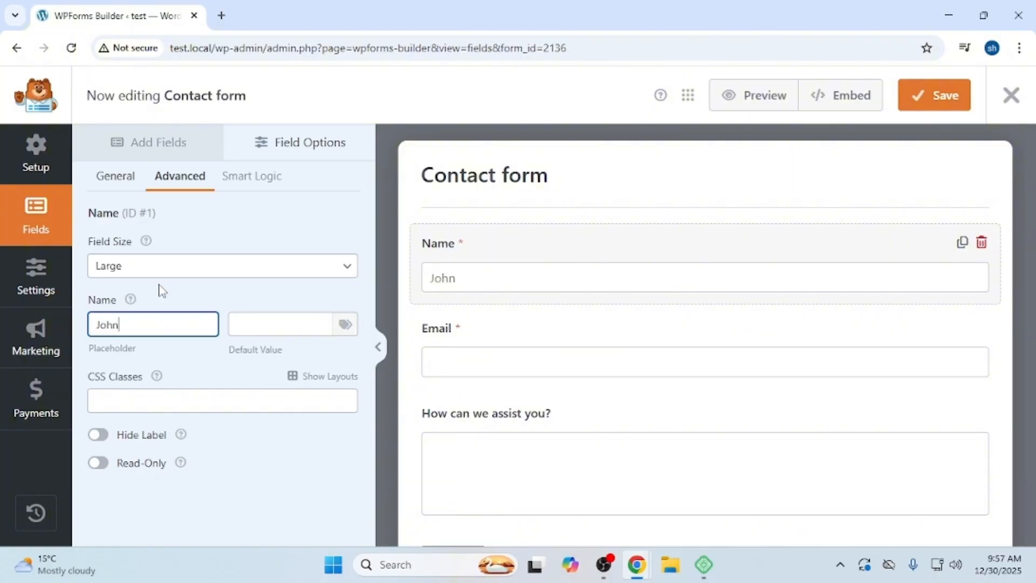
text( Doe)
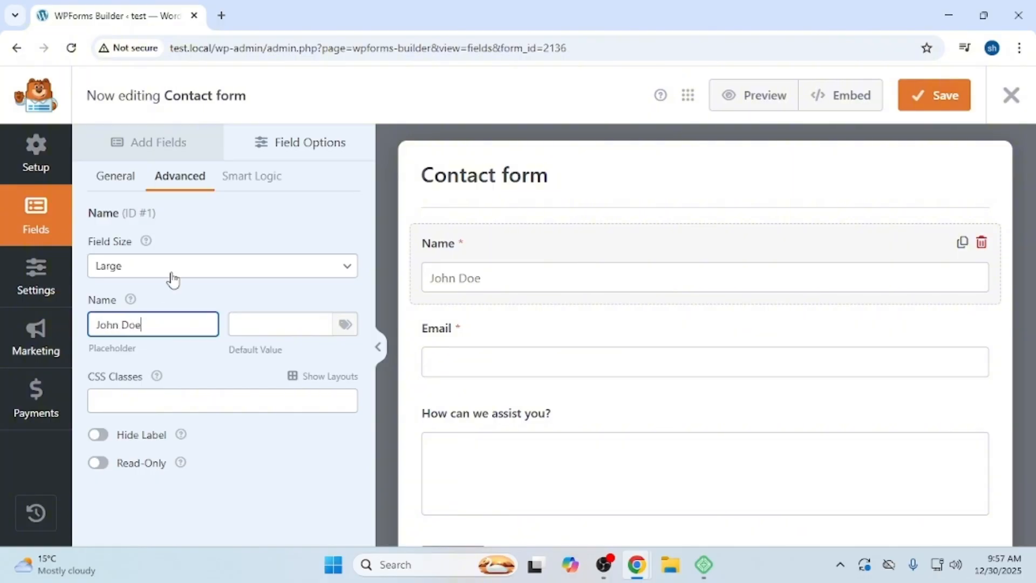
Replace the default notification's Send To Email Address with the recipient's own e-mail address and save the form
click(29, 278)
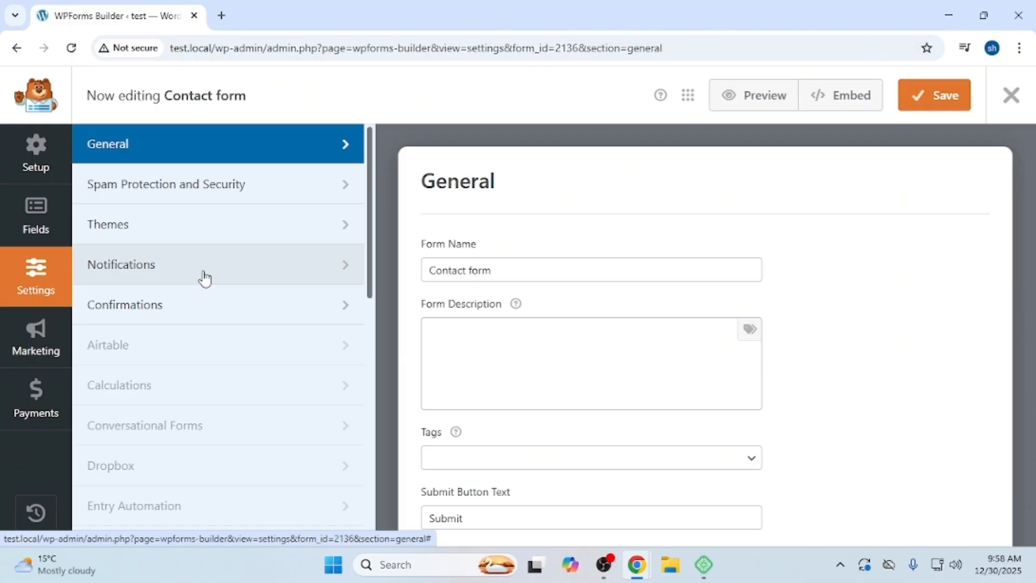
click(205, 278)
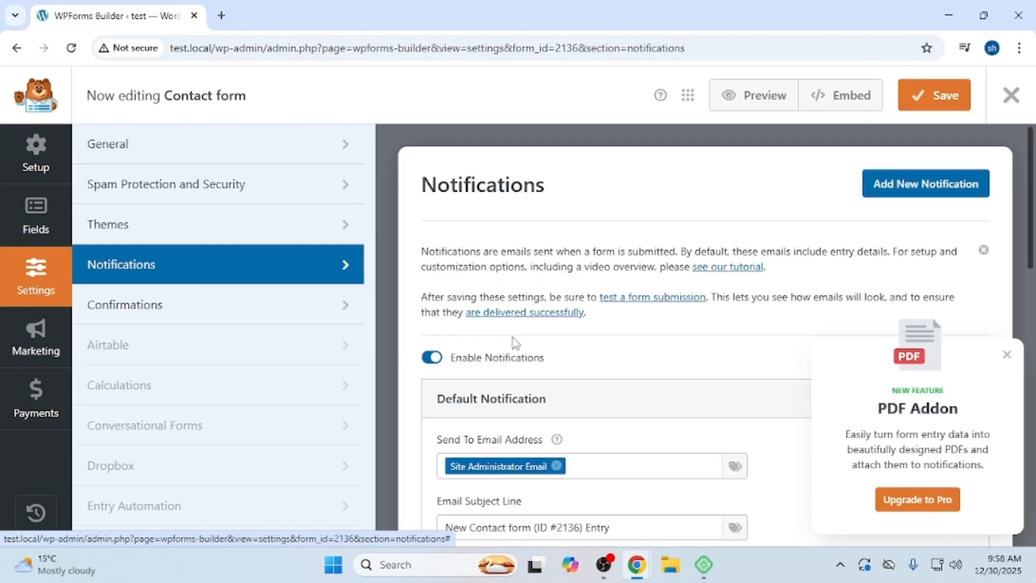
scroll(448, 313, down, 3)
click(560, 321)
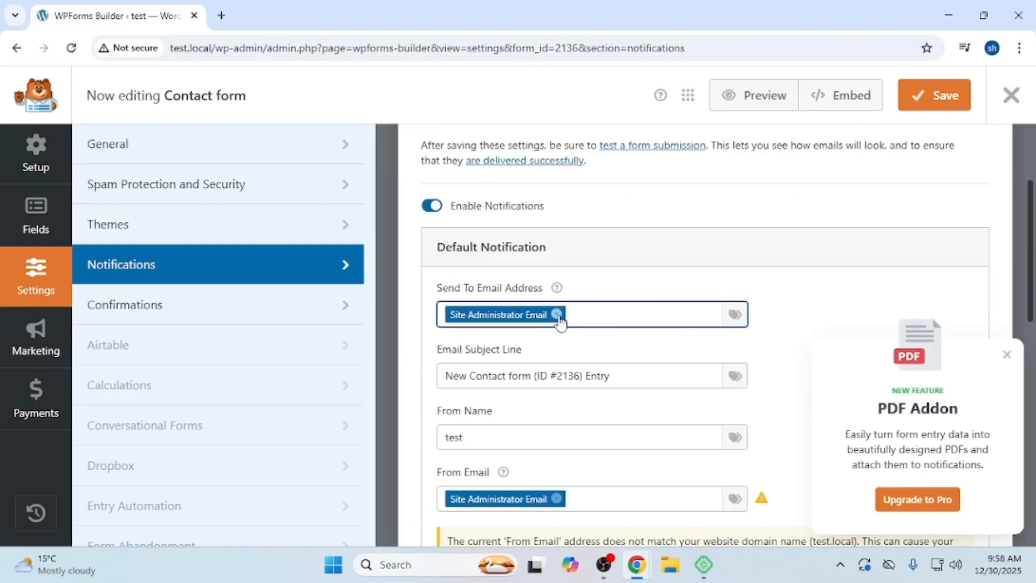
key(ctrl+v)
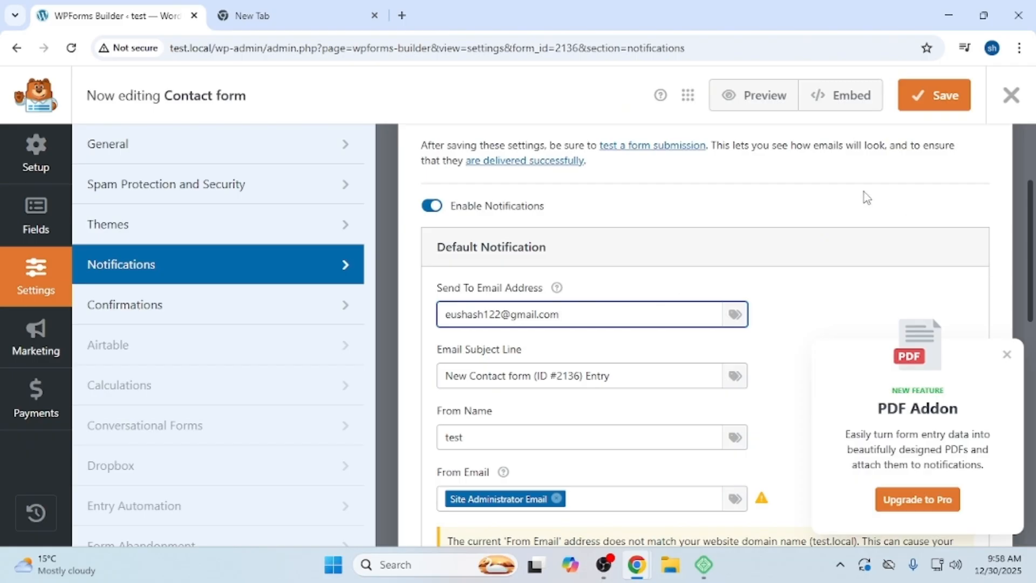
click(929, 97)
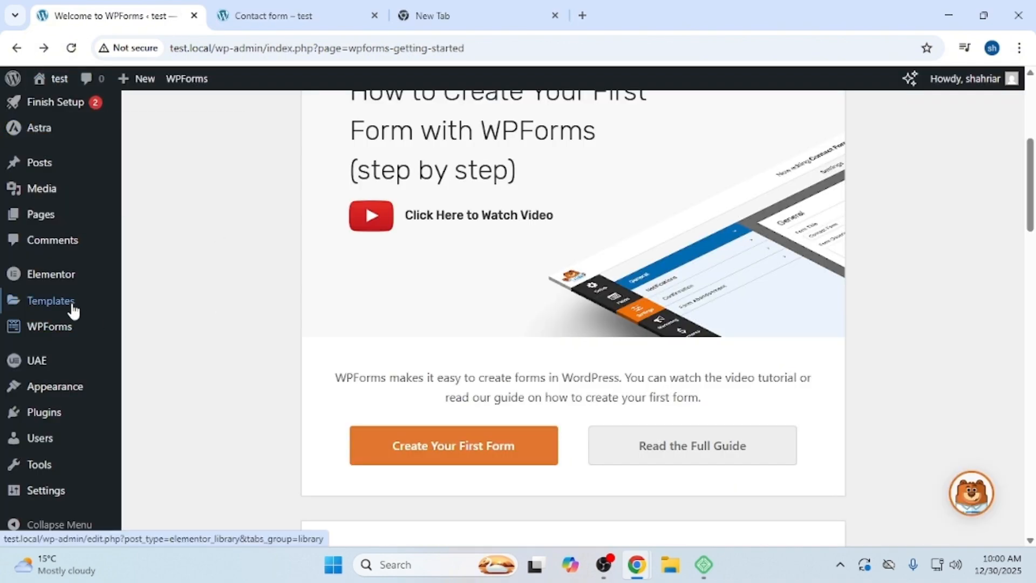
Create a new WordPress page titled "Contact Us"
mouse_move(76, 223)
click(164, 247)
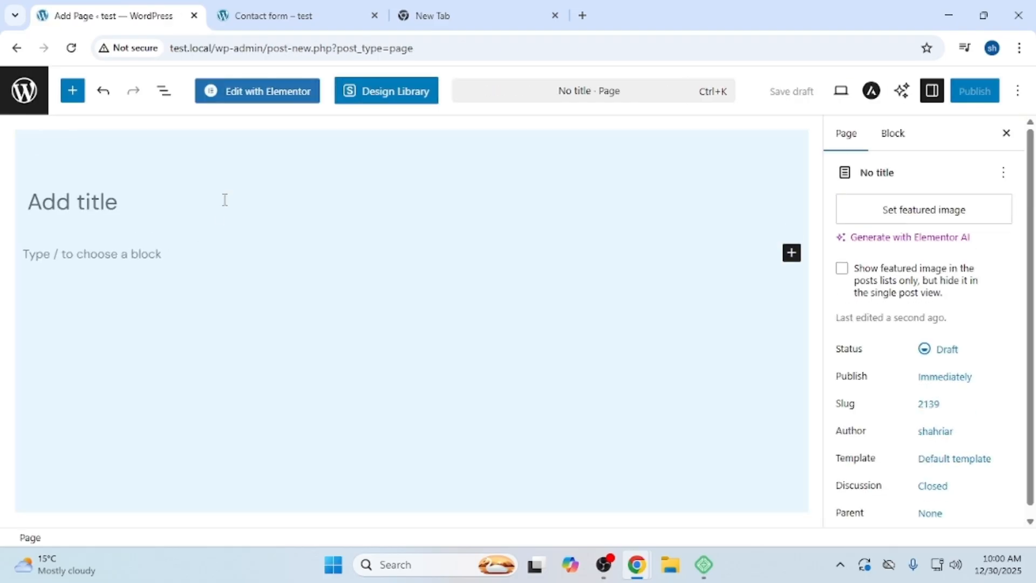
click(138, 206)
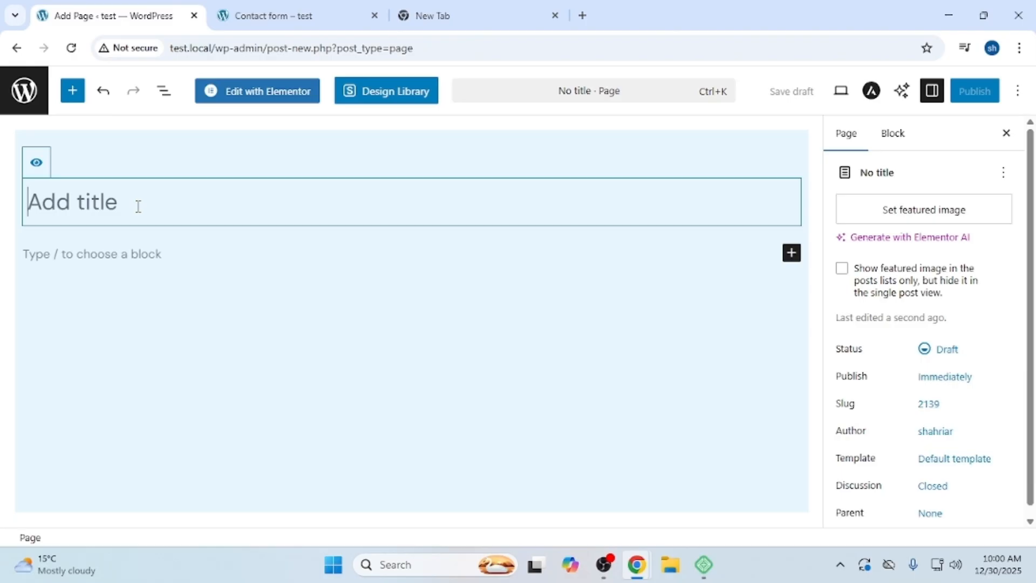
text(Contact Us)
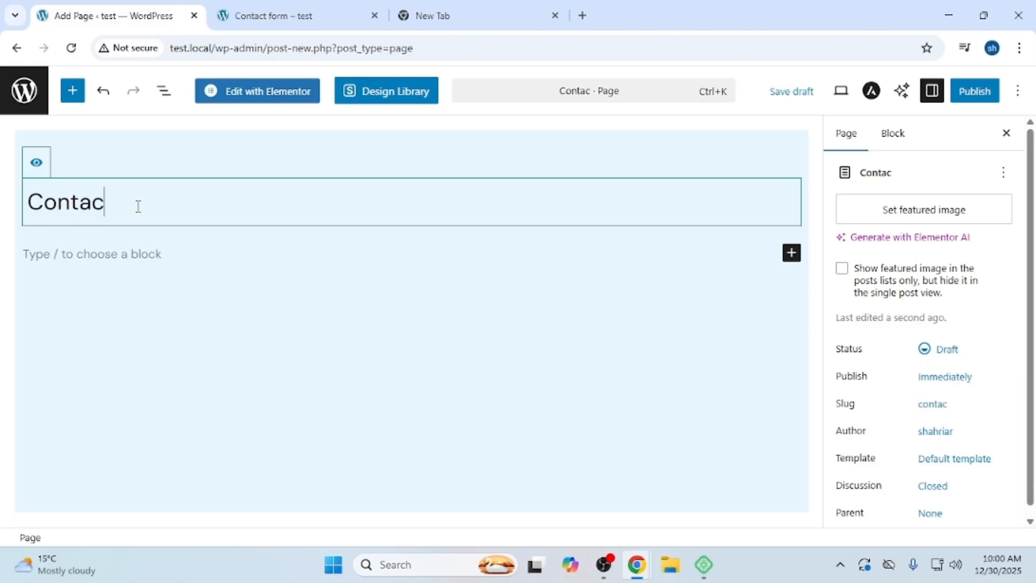
Insert a WPForms block below the page title and select "Contact form" as its form
click(132, 260)
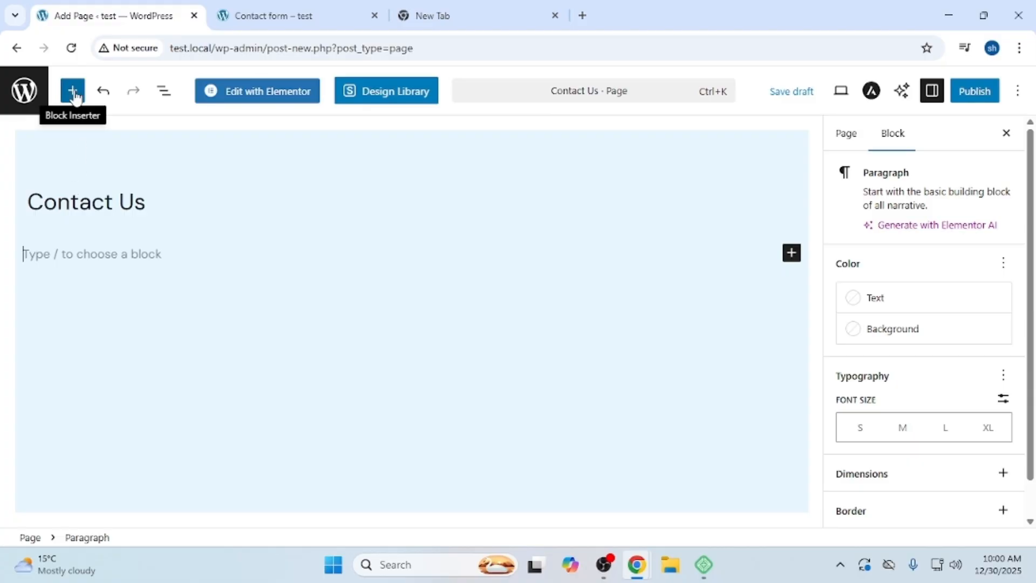
click(75, 96)
click(57, 182)
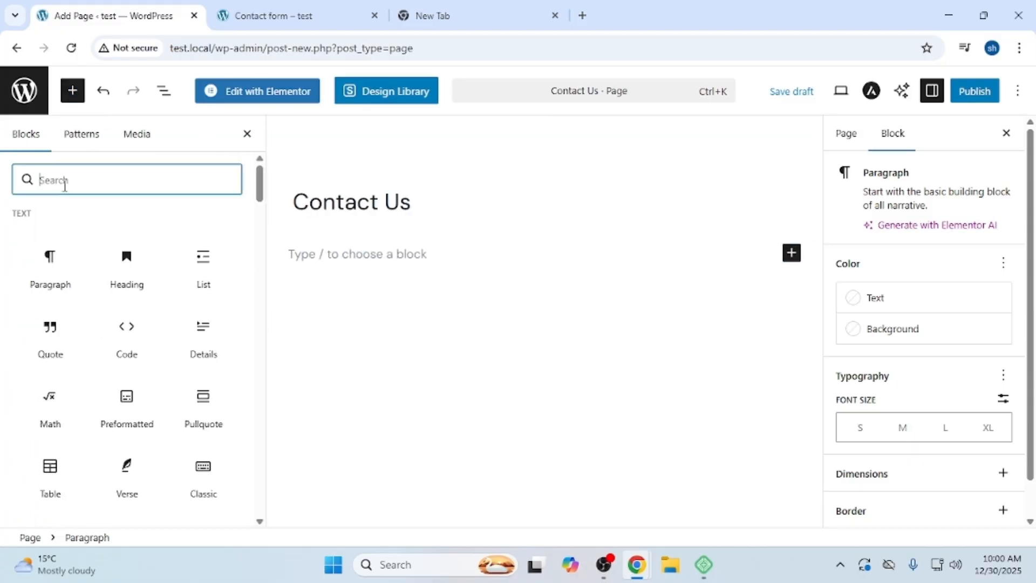
text(wp)
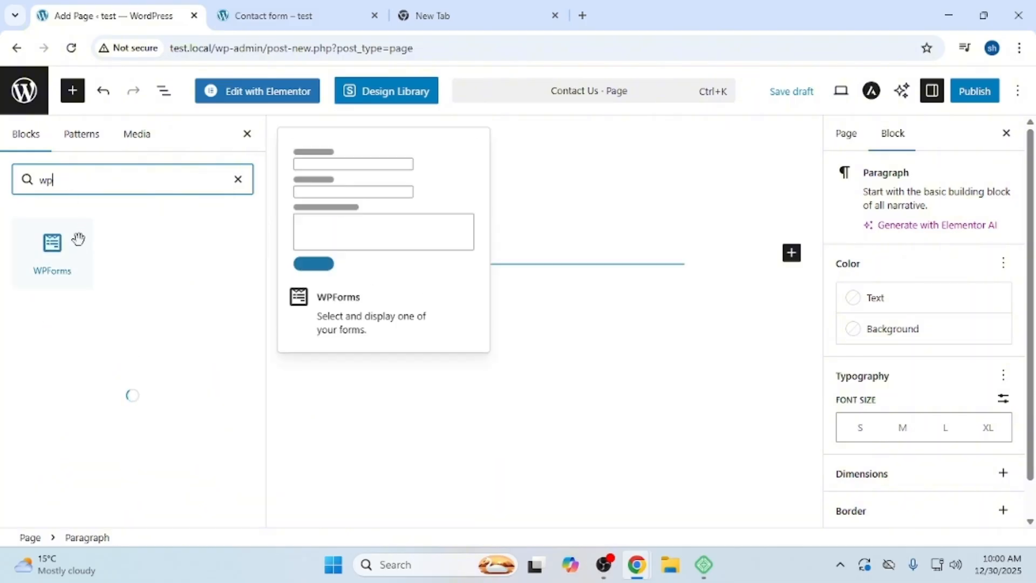
click(76, 238)
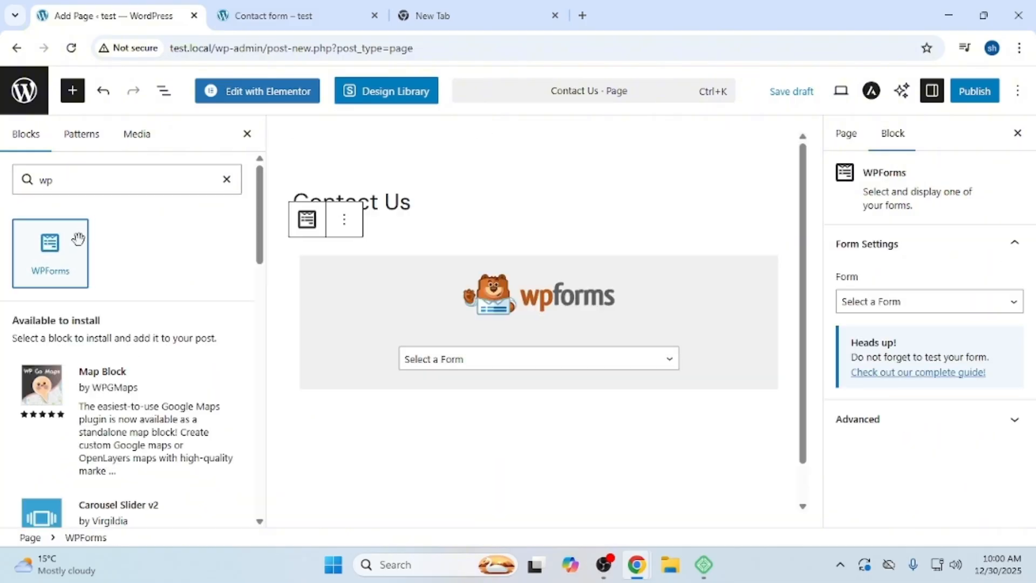
click(569, 365)
click(547, 405)
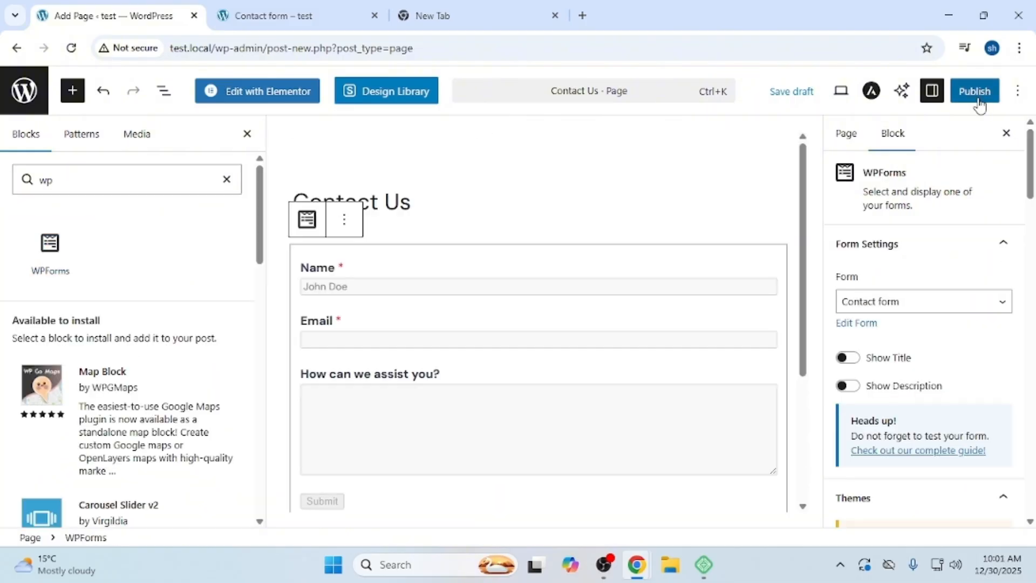
Publish the Contact Us page and view the form on the live site
click(975, 91)
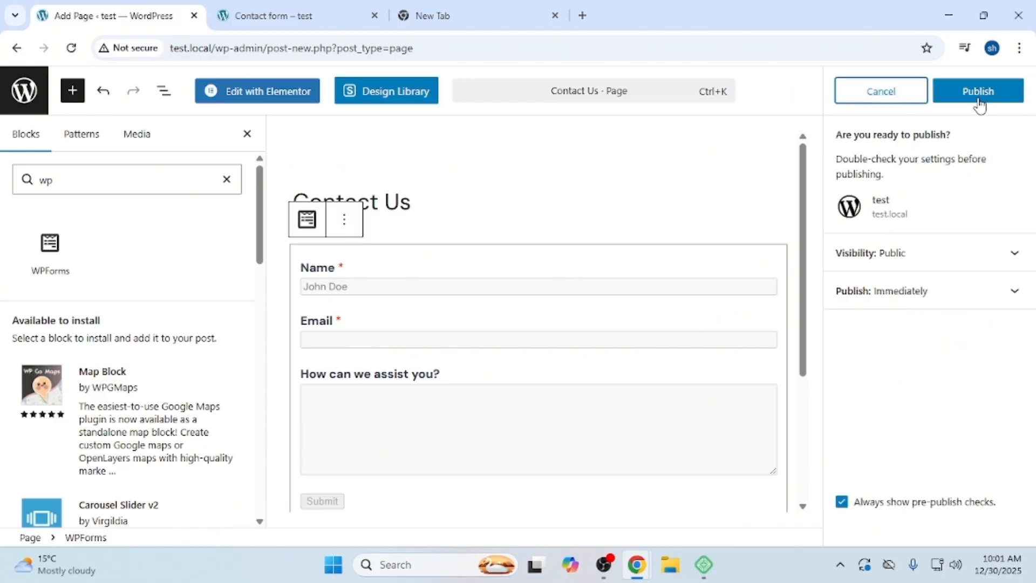
click(978, 101)
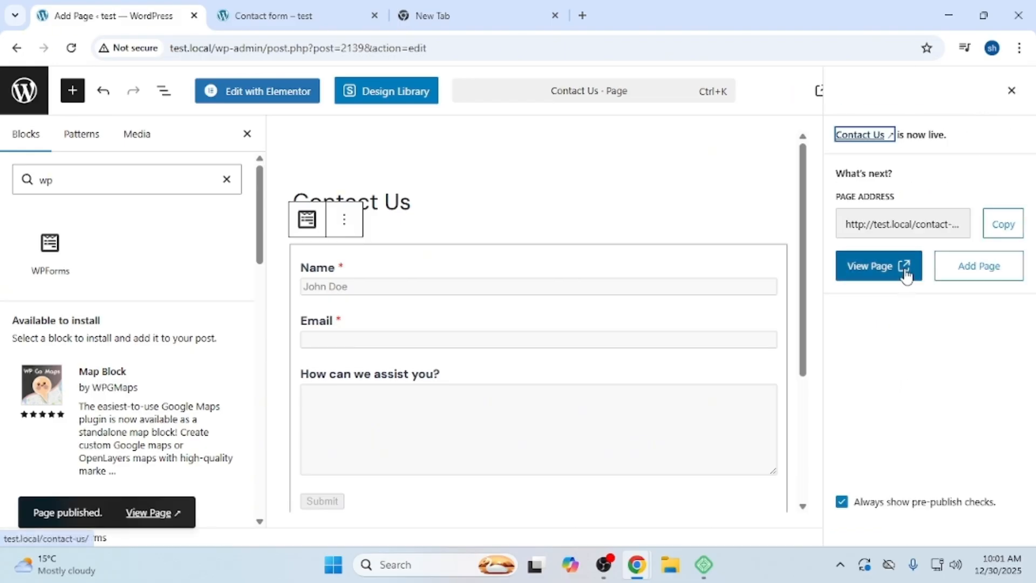
click(906, 275)
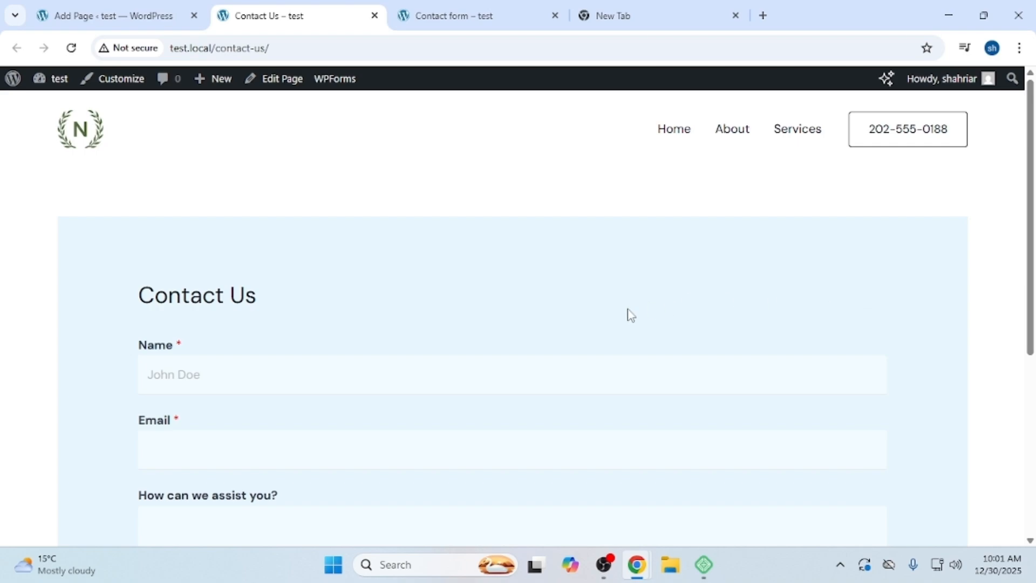
scroll(557, 314, down, 1)
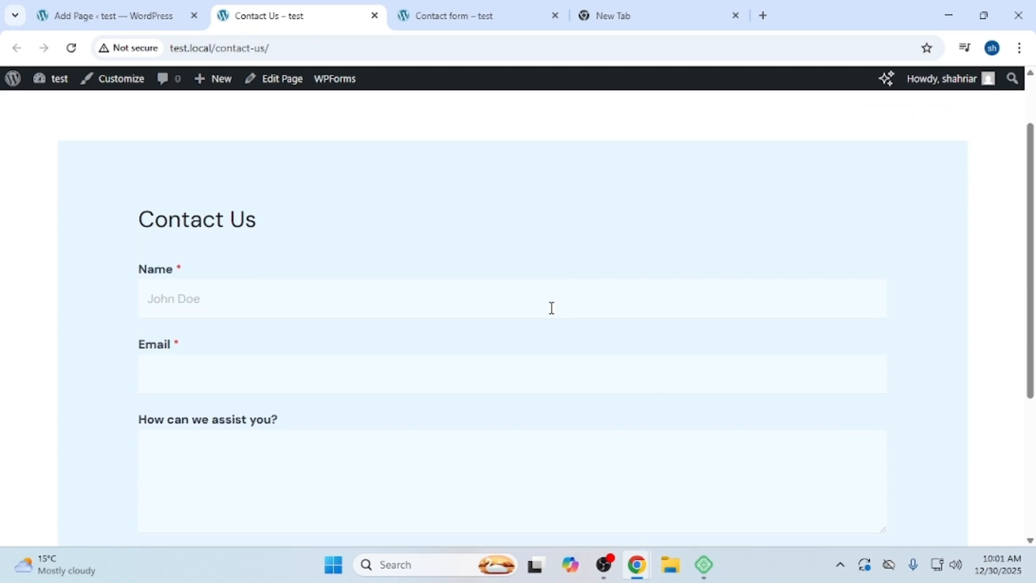